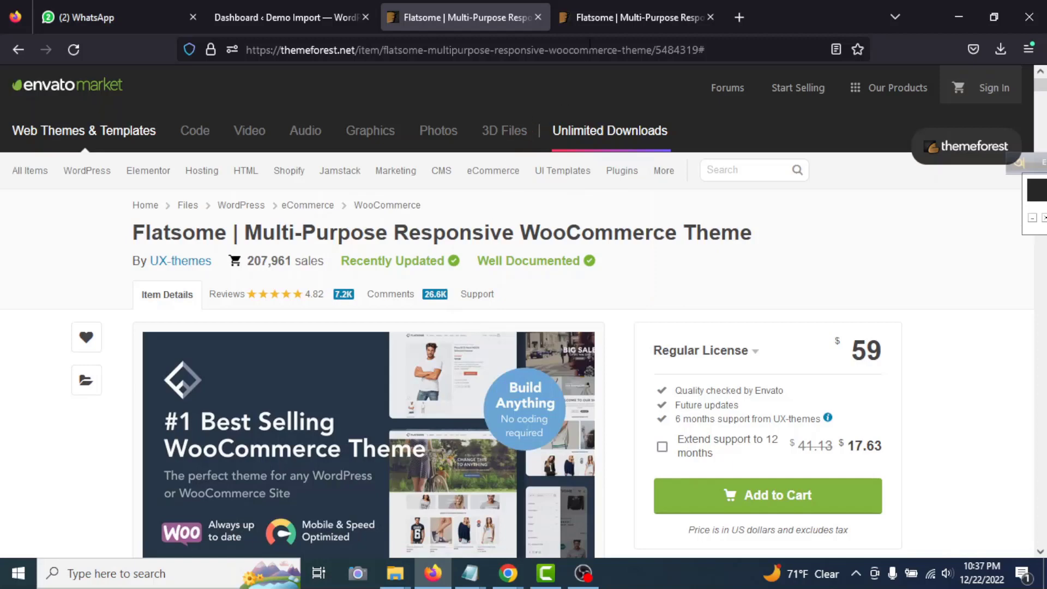
# Examine the Flatsome theme's live preview home page from its banner down to its footer
pyautogui.click(602, 16)
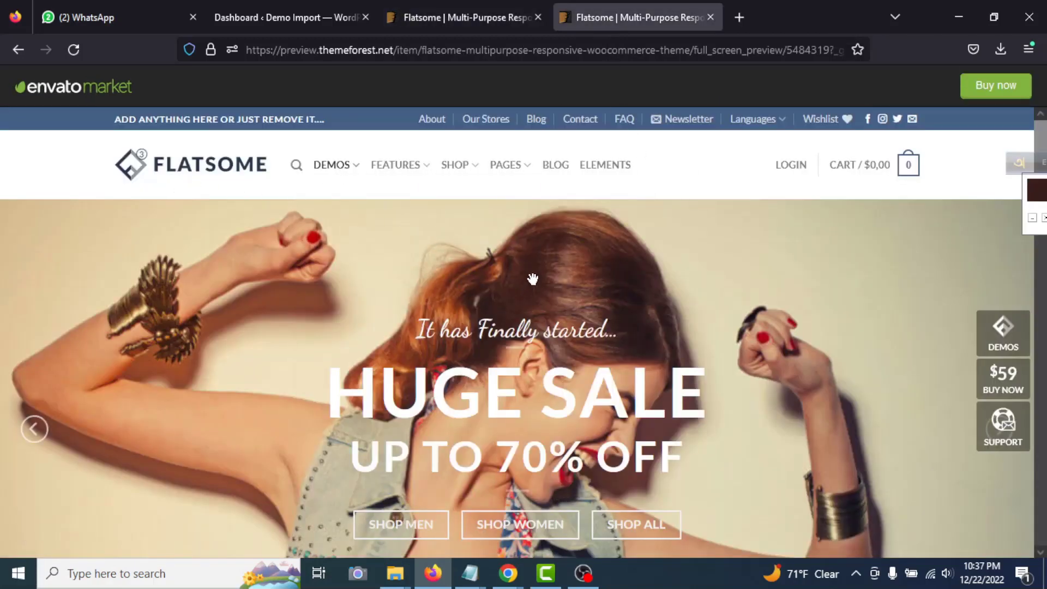
pyautogui.scroll(-5, 533, 280)
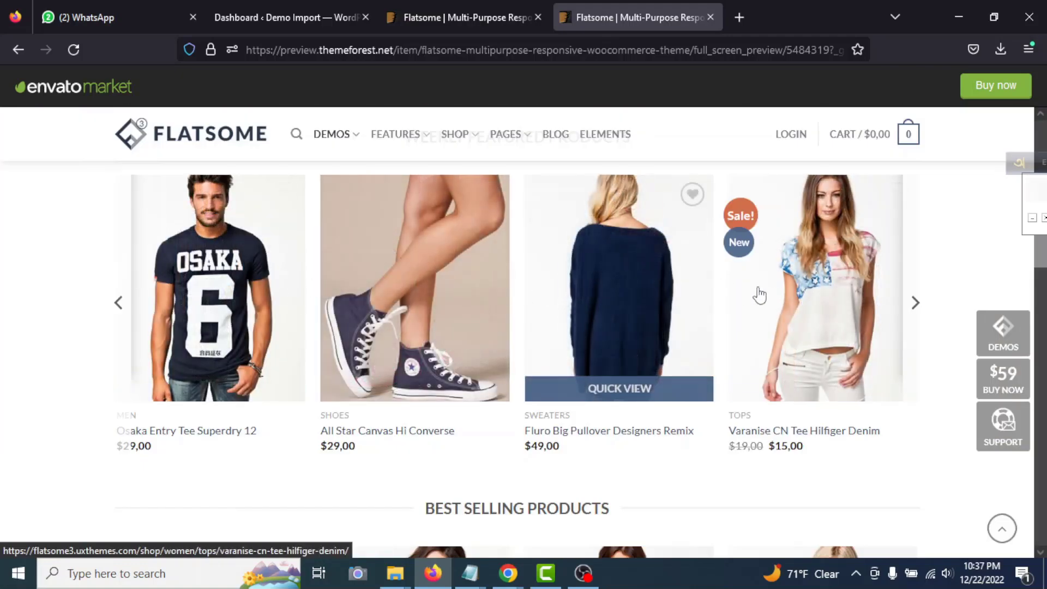
pyautogui.scroll(-6, 551, 304)
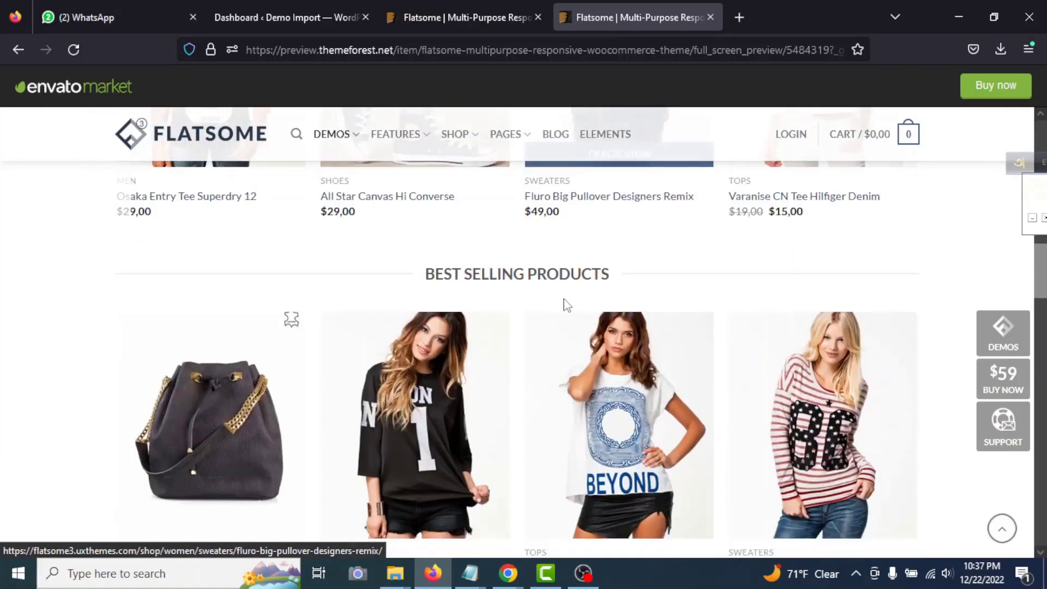
pyautogui.scroll(-10, 442, 311)
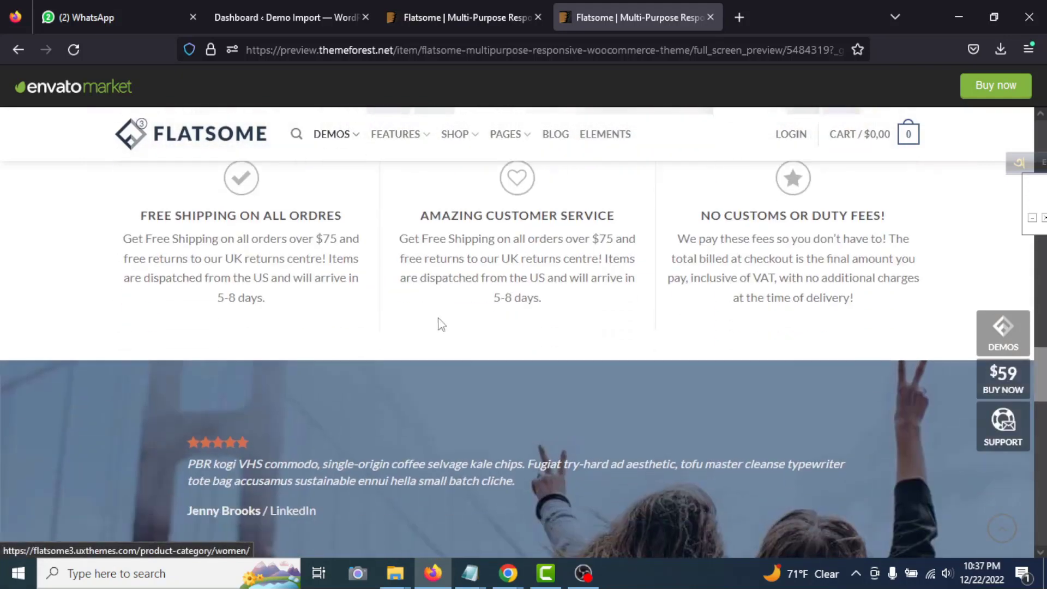
pyautogui.scroll(-10, 440, 316)
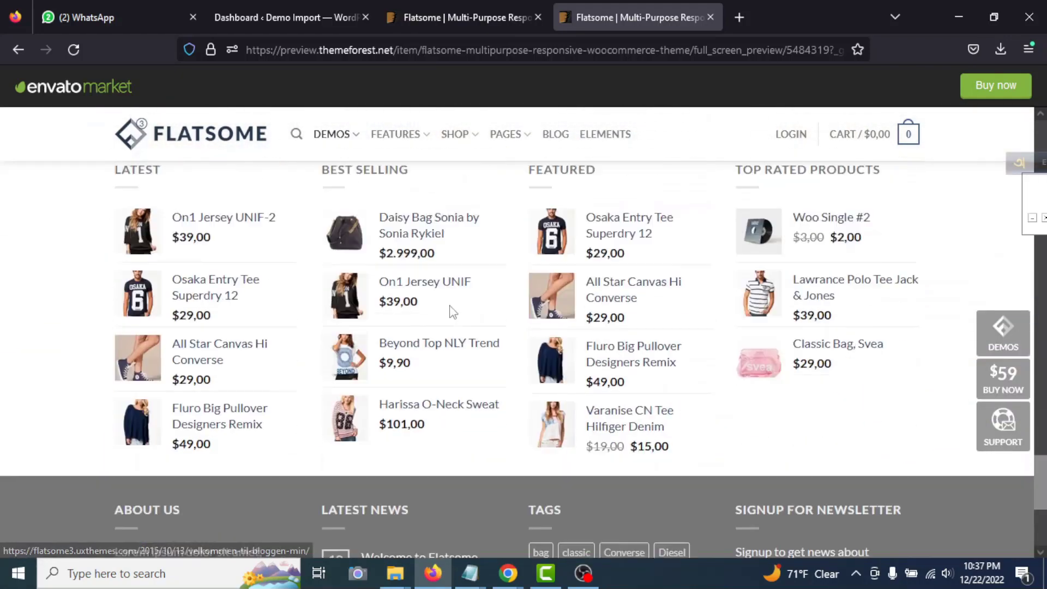
pyautogui.scroll(-3, 456, 309)
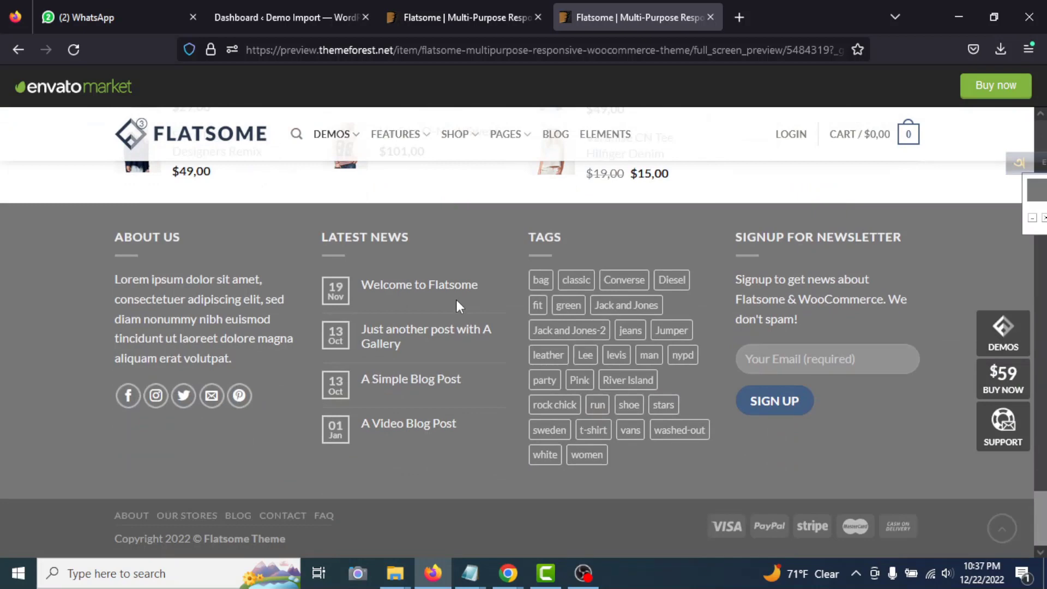
pyautogui.press('Home')
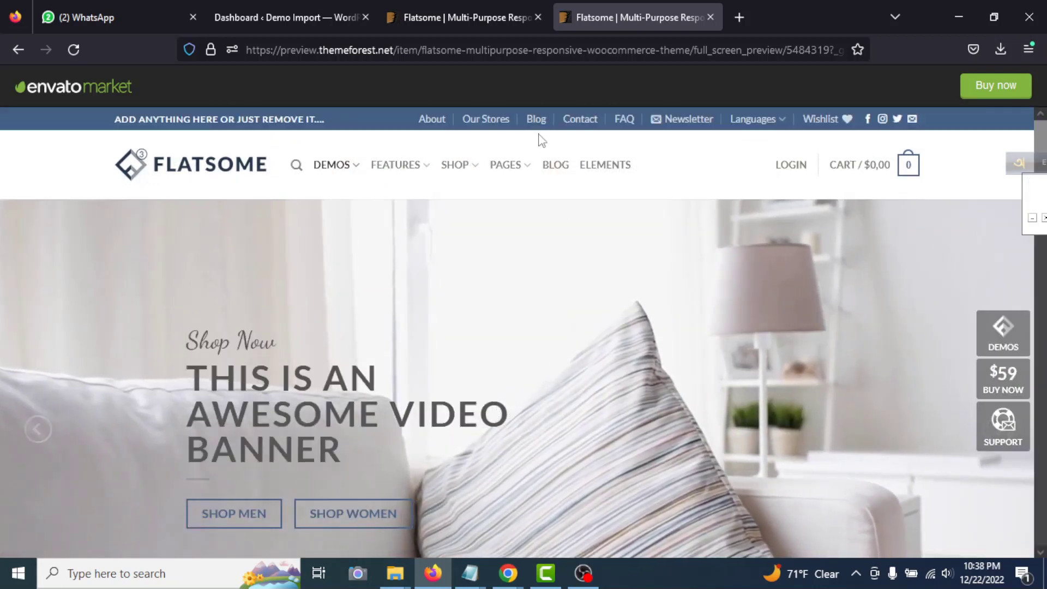
# Return to the Demo Import WordPress dashboard and open its installed themes page
pyautogui.click(266, 14)
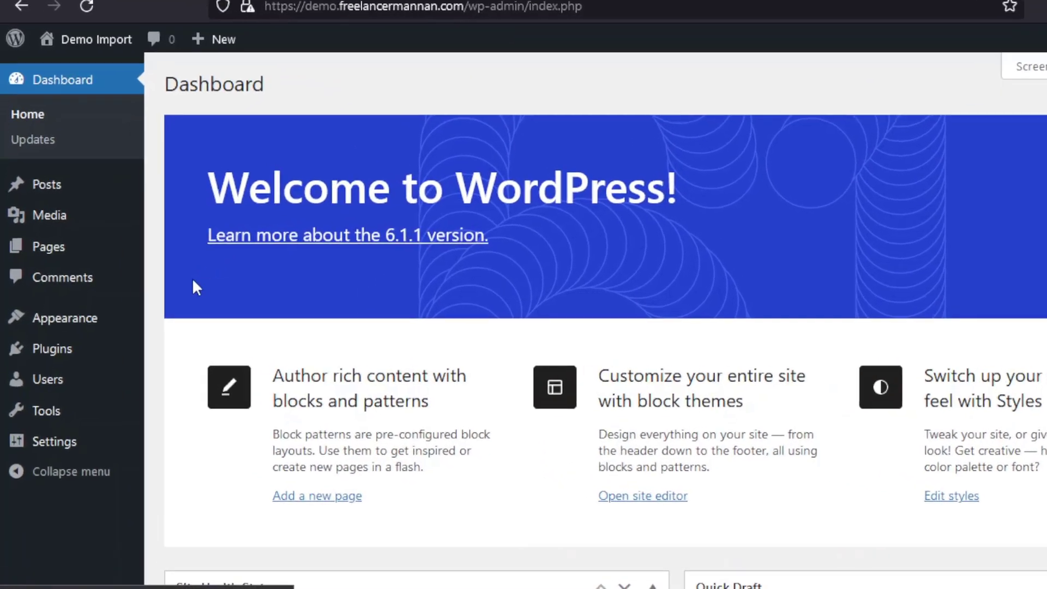
pyautogui.moveTo(55, 319)
pyautogui.click(278, 333)
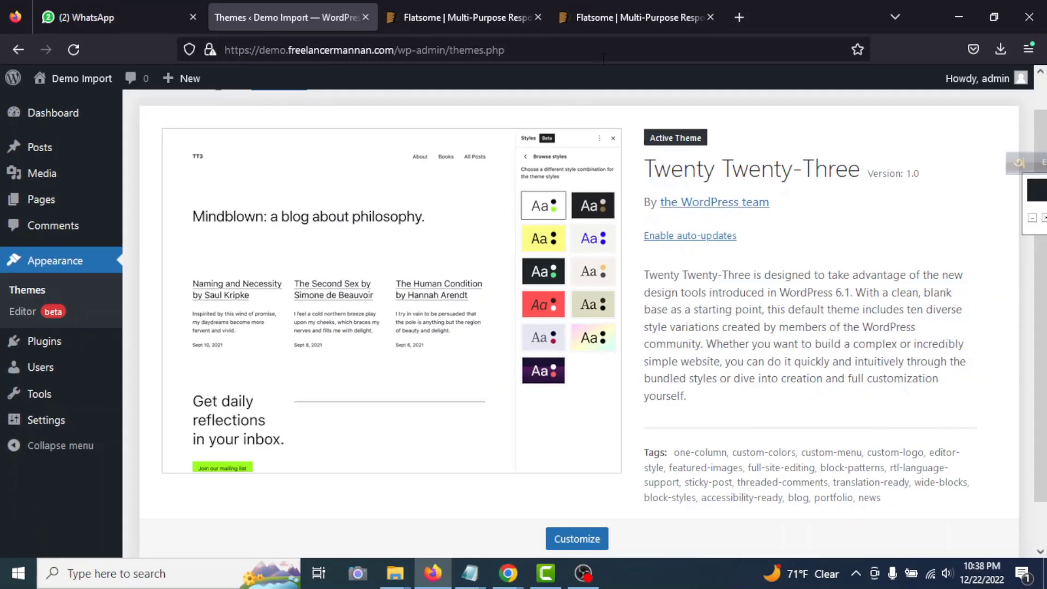
pyautogui.click(458, 17)
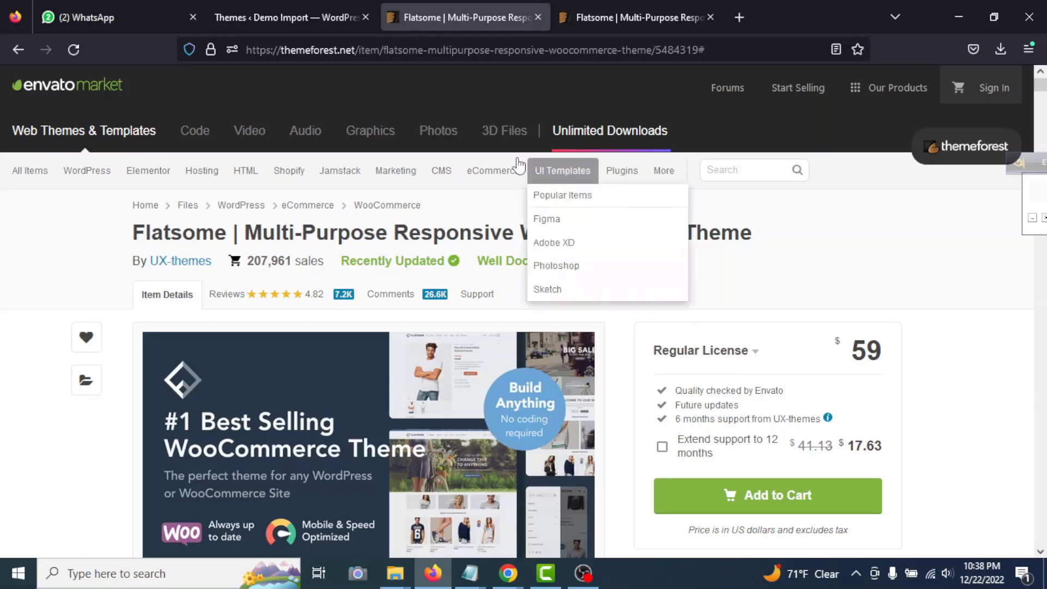
pyautogui.click(286, 11)
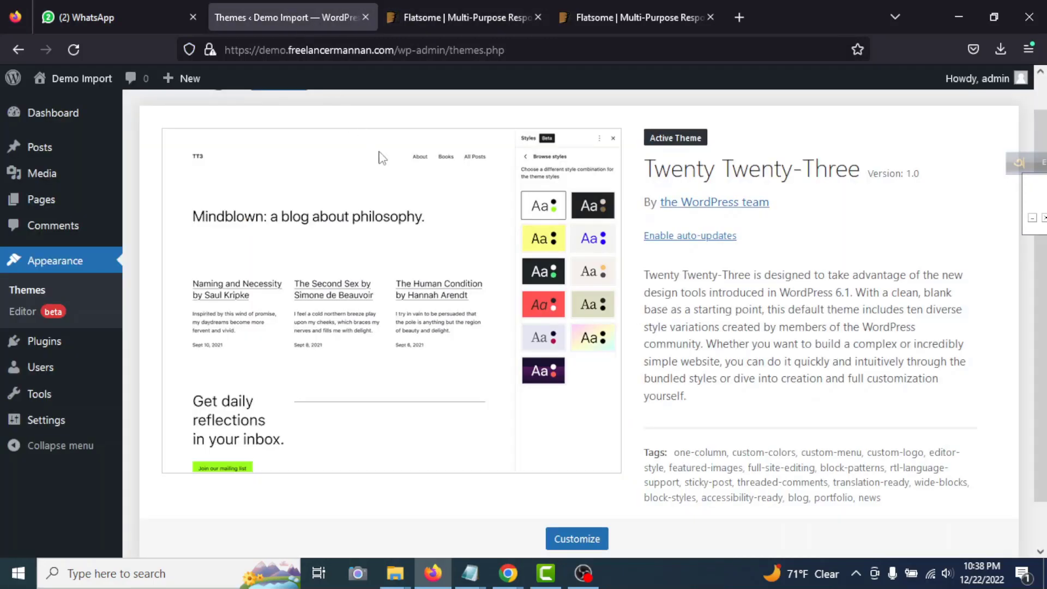
pyautogui.scroll(1, 472, 216)
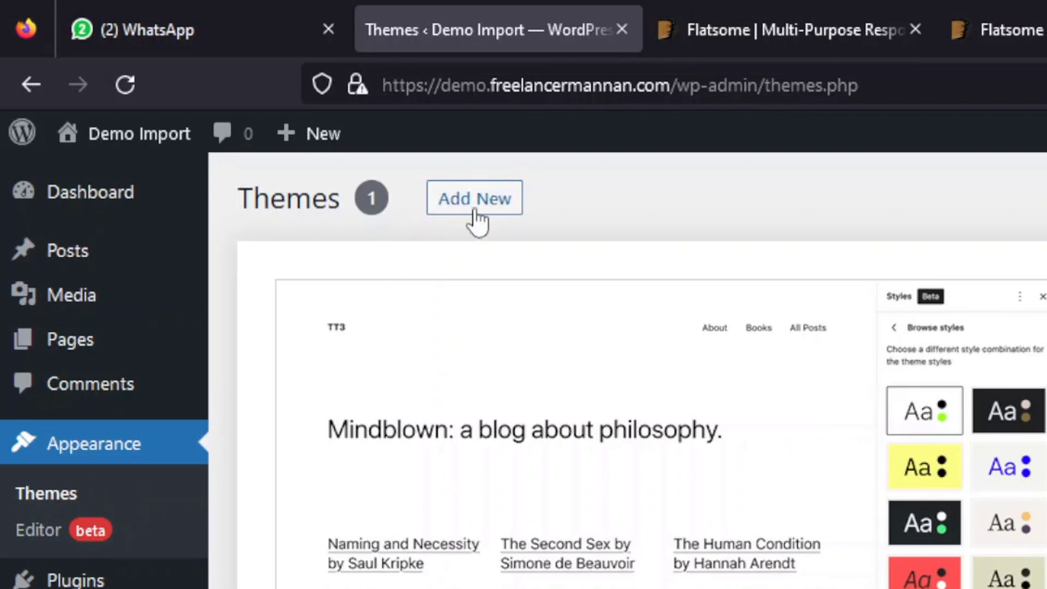
# Upload flatsome-3.15.3.zip from the Downloads folder as a new theme and install it
pyautogui.click(477, 217)
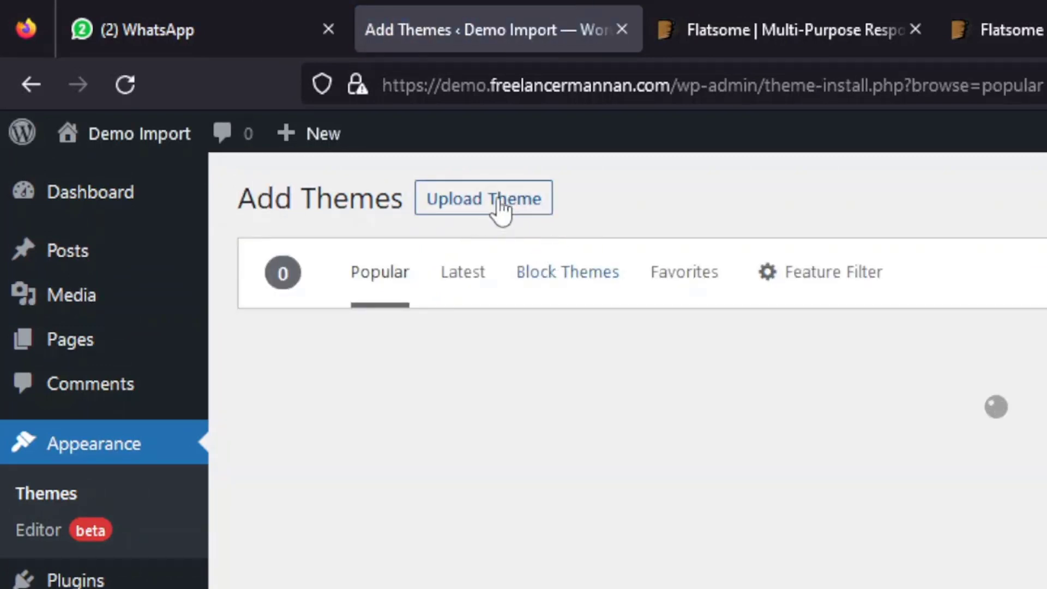
pyautogui.click(498, 210)
pyautogui.click(837, 444)
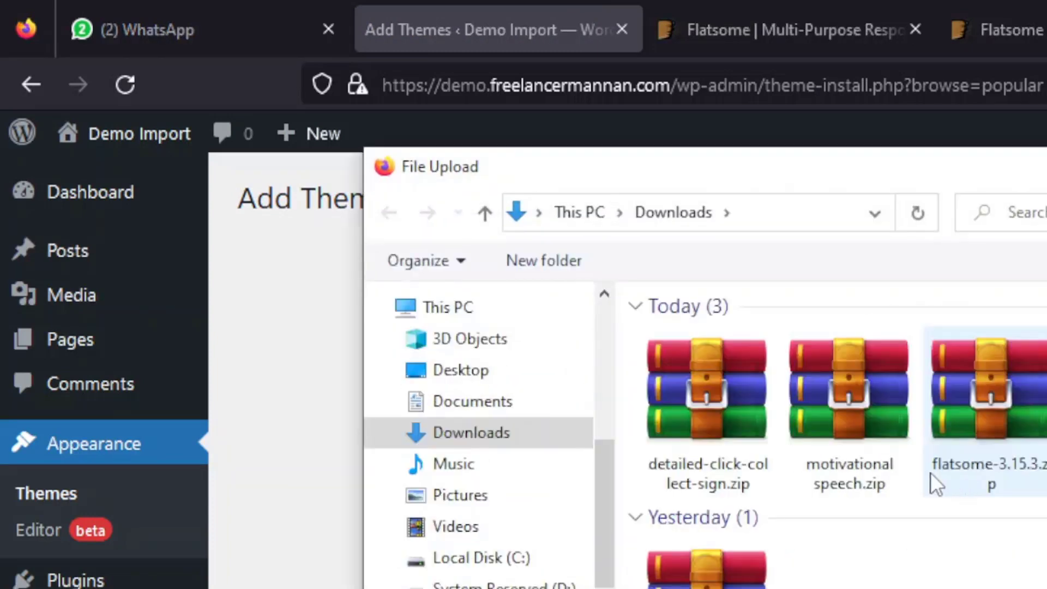
pyautogui.scroll(-2, 974, 526)
pyautogui.scroll(2, 976, 518)
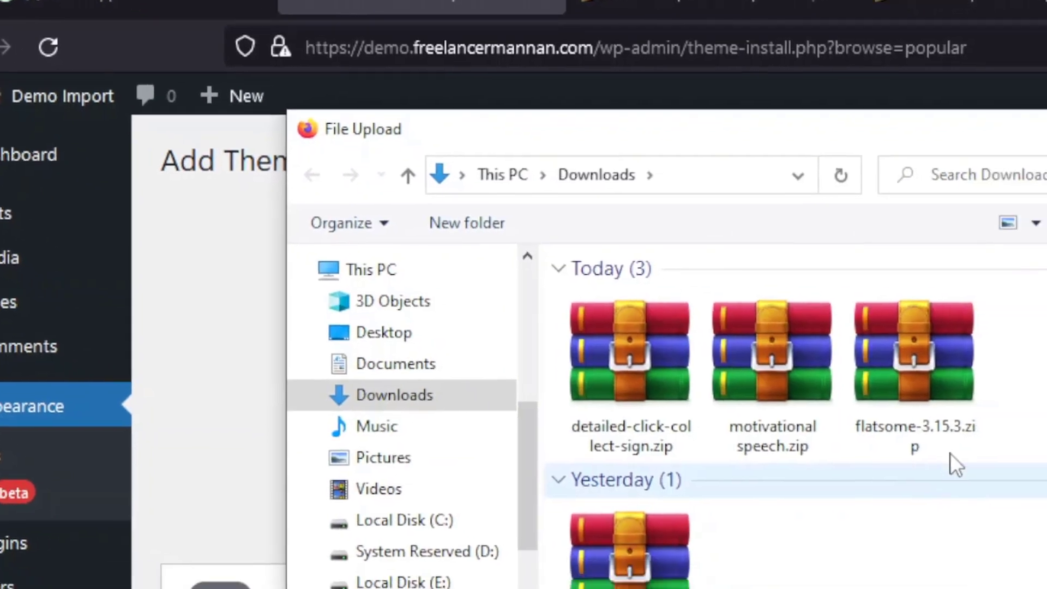
pyautogui.click(993, 424)
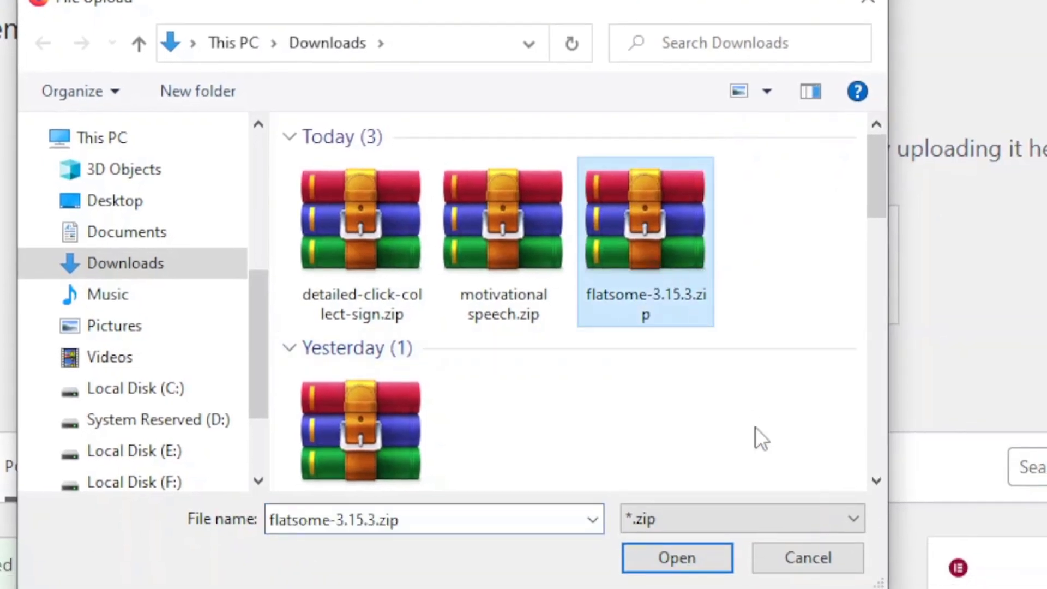
pyautogui.click(681, 558)
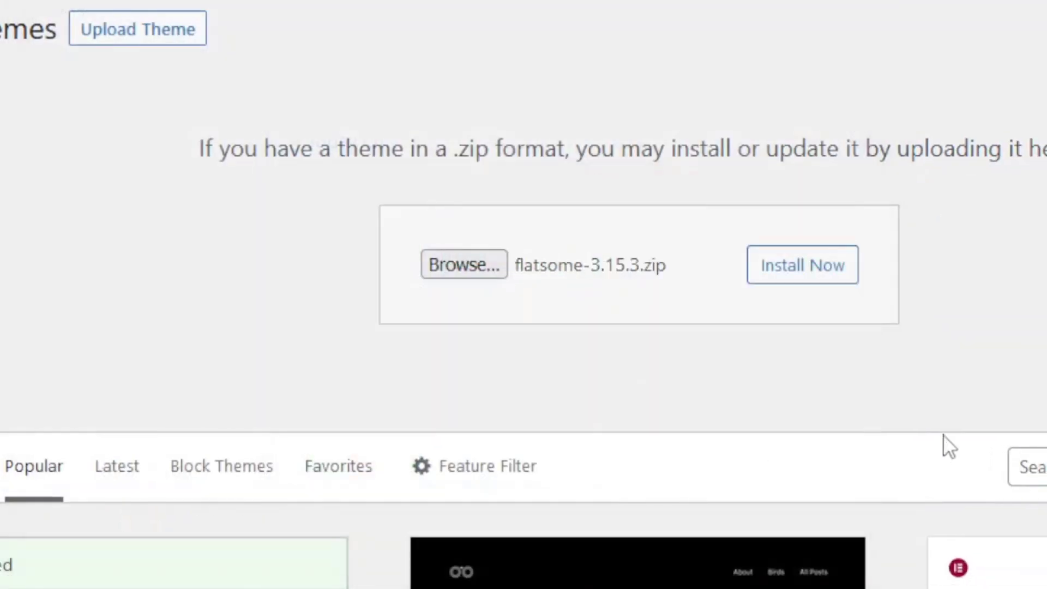
pyautogui.click(813, 273)
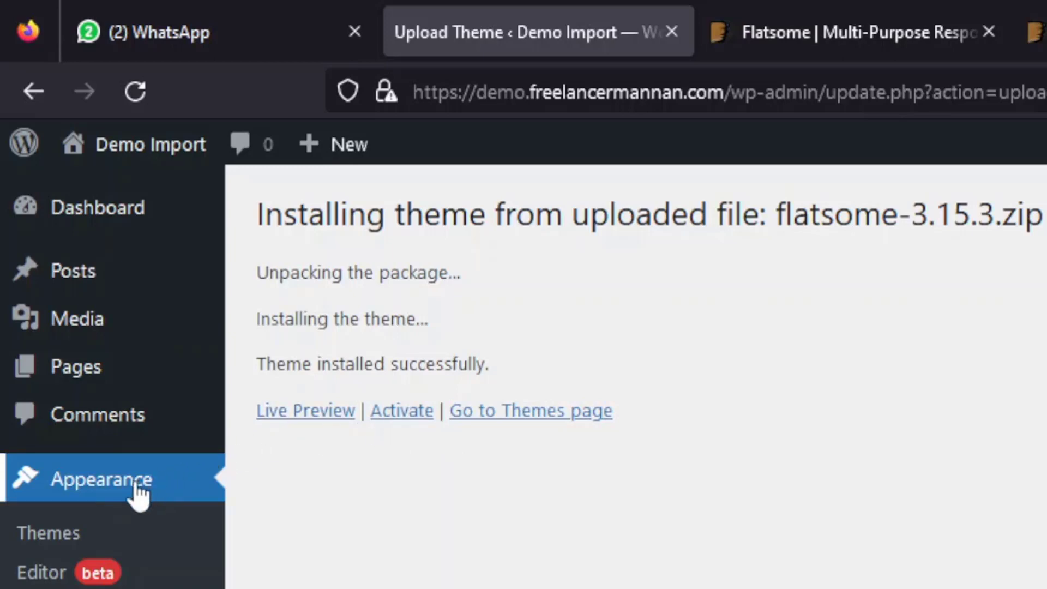
# Activate the installed Flatsome theme and start its setup wizard
pyautogui.click(121, 487)
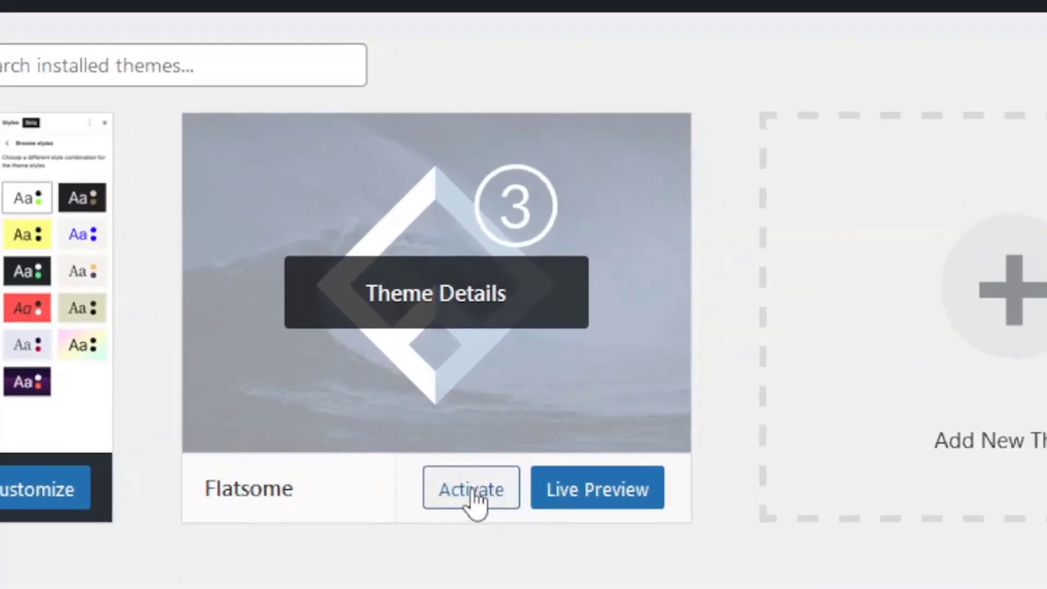
pyautogui.click(473, 496)
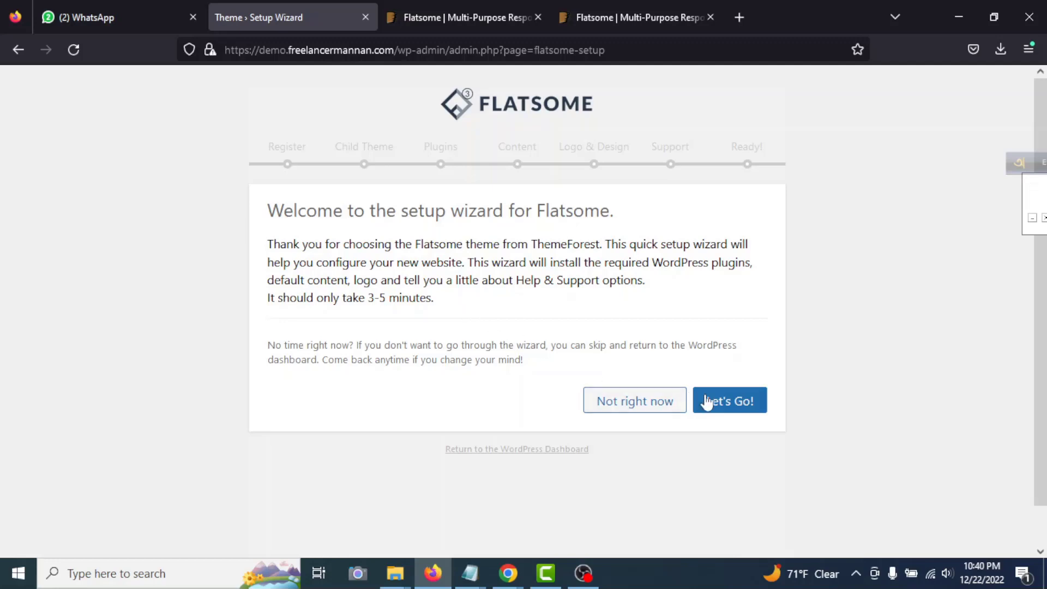
pyautogui.click(730, 404)
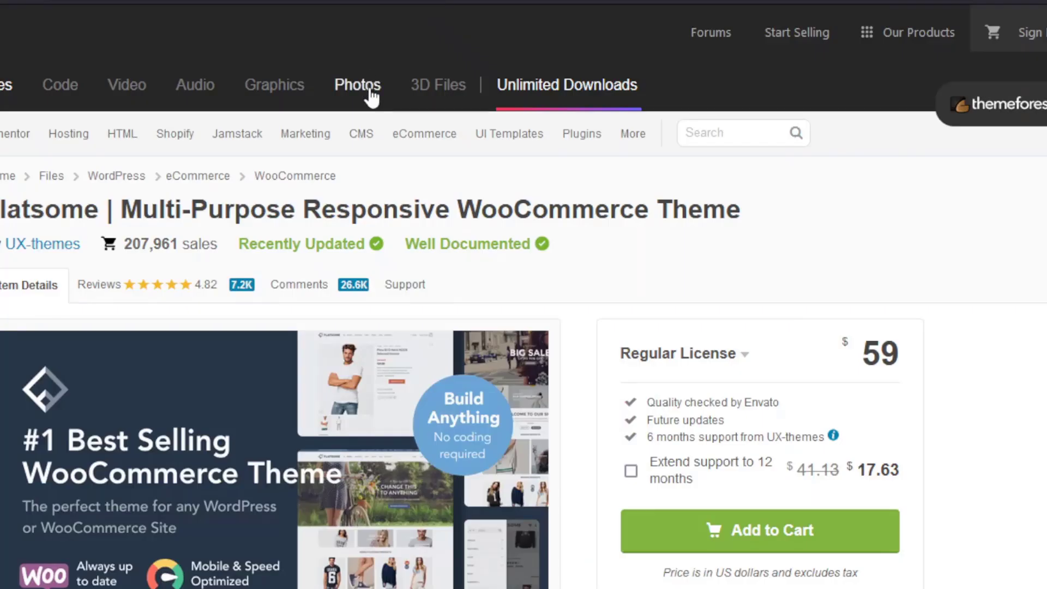
# Check the Envato purchase code field in the wizard's Register Theme stage and proceed to the child theme setup
pyautogui.moveTo(466, 146)
pyautogui.moveTo(407, 338); pyautogui.dragTo(162, 332)
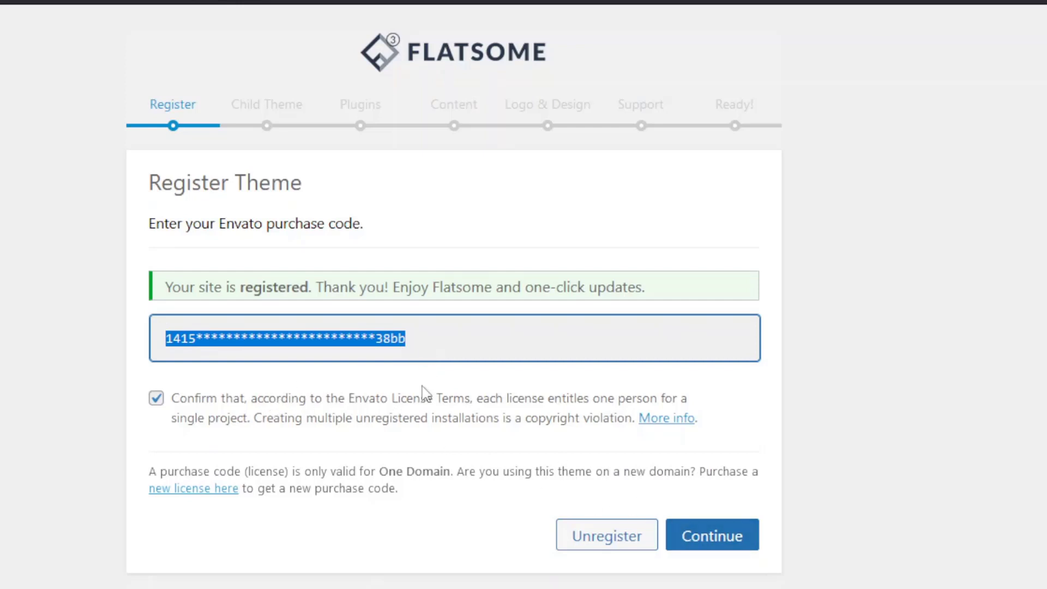
pyautogui.click(375, 370)
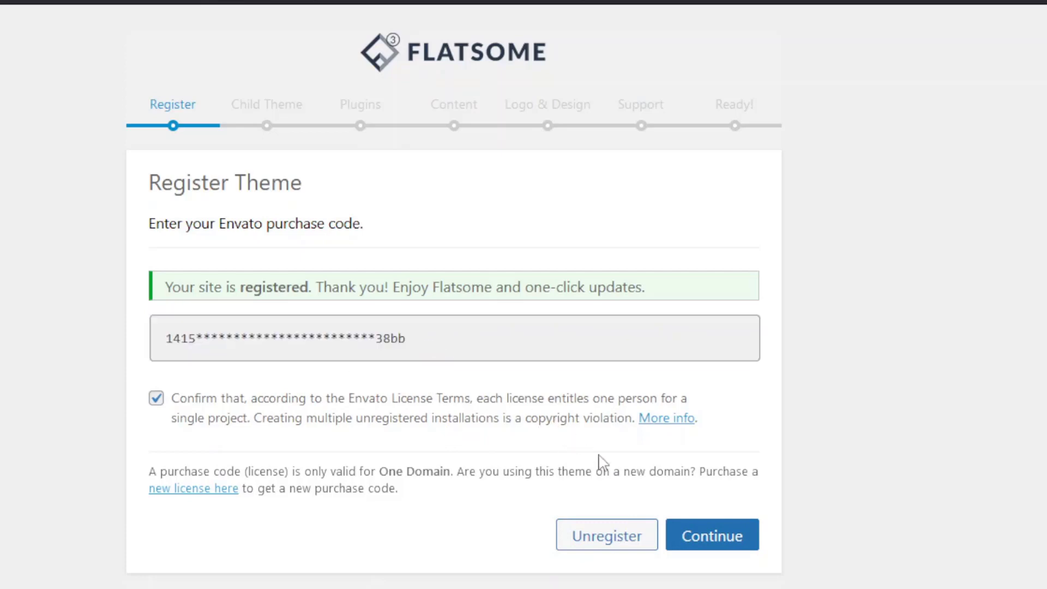
pyautogui.click(714, 540)
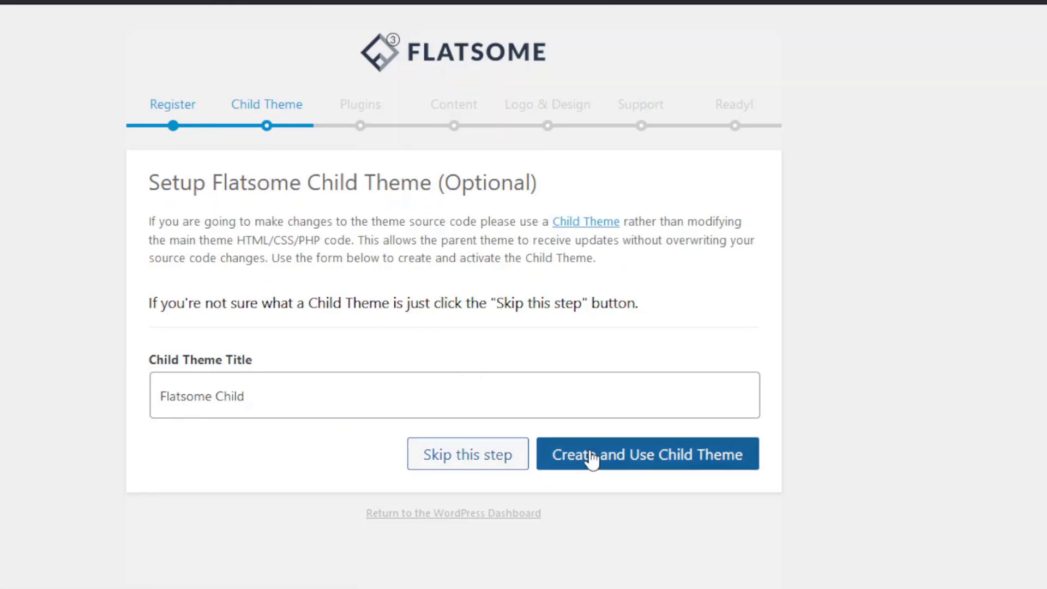
# Create and use a child theme titled Flatsome Child, and install the default plugins included with Flatsome
pyautogui.click(645, 463)
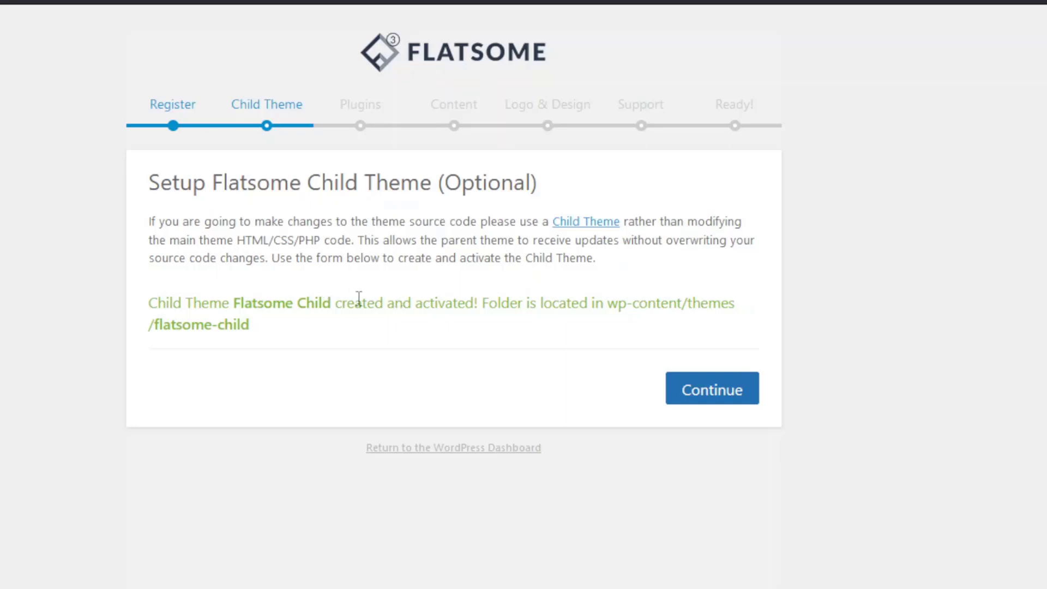
pyautogui.click(713, 391)
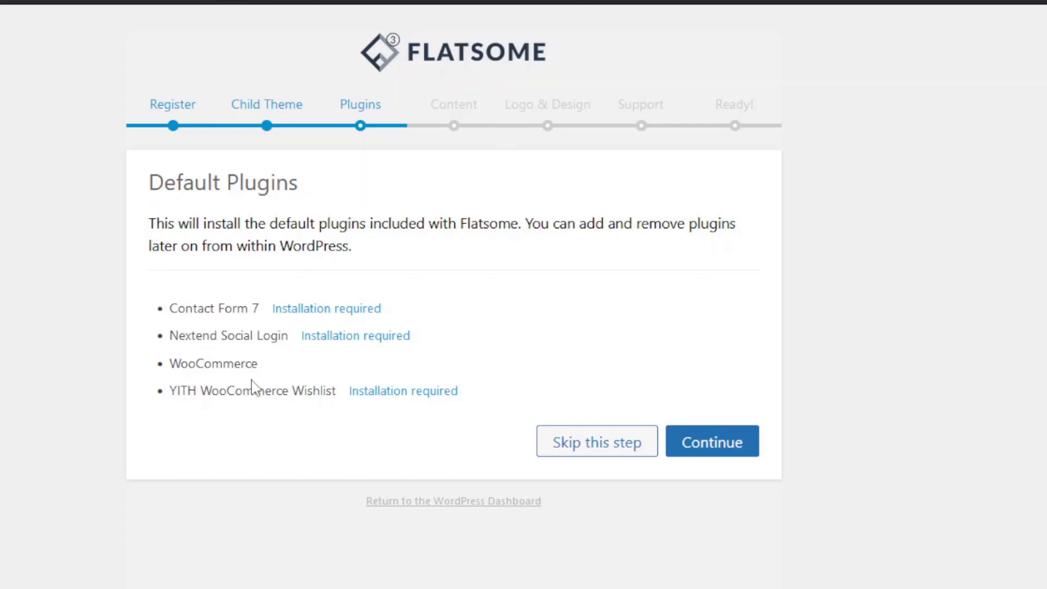
pyautogui.click(729, 449)
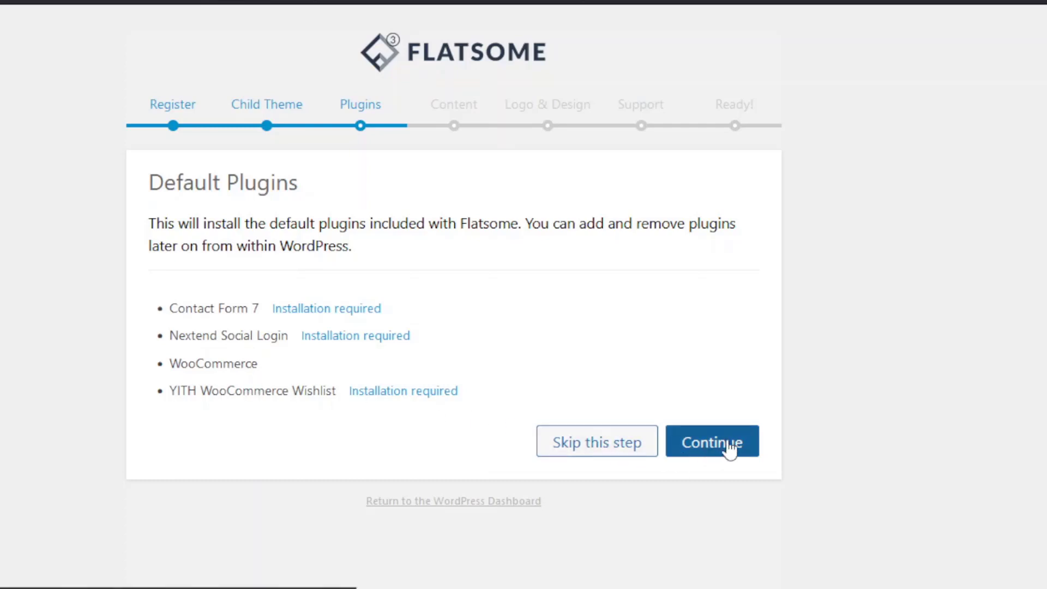
pyautogui.click(731, 450)
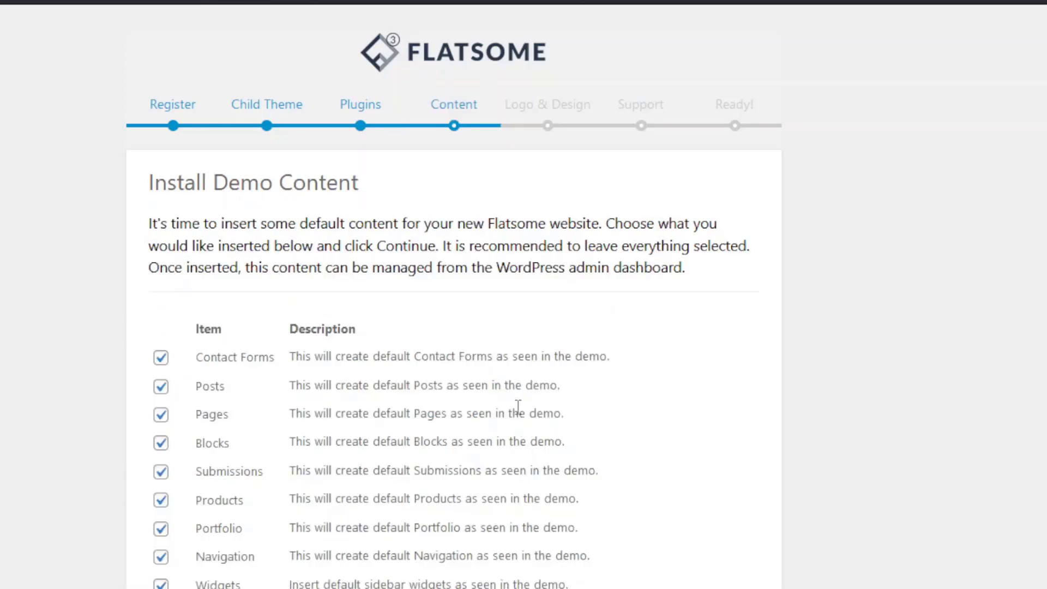
# Install the demo content with every item selected, from Contact Forms through Settings
pyautogui.scroll(-2, 518, 408)
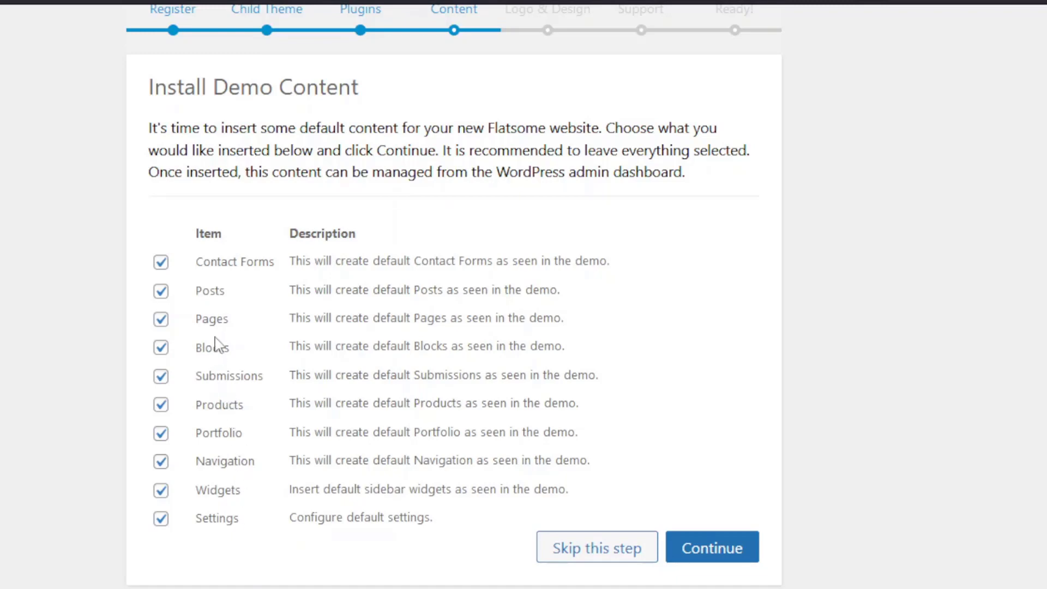
pyautogui.click(162, 268)
pyautogui.click(163, 272)
pyautogui.click(707, 557)
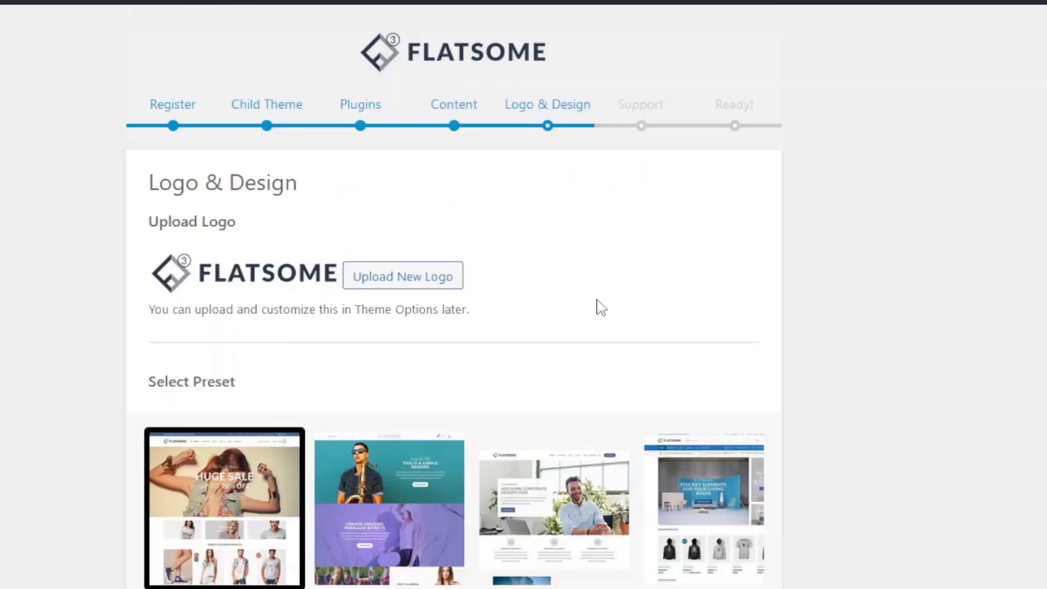
# Browse the design presets, keep the first one with the Huge Sale banner and the default Flatsome logo, and continue to the support stage
pyautogui.scroll(-3, 551, 292)
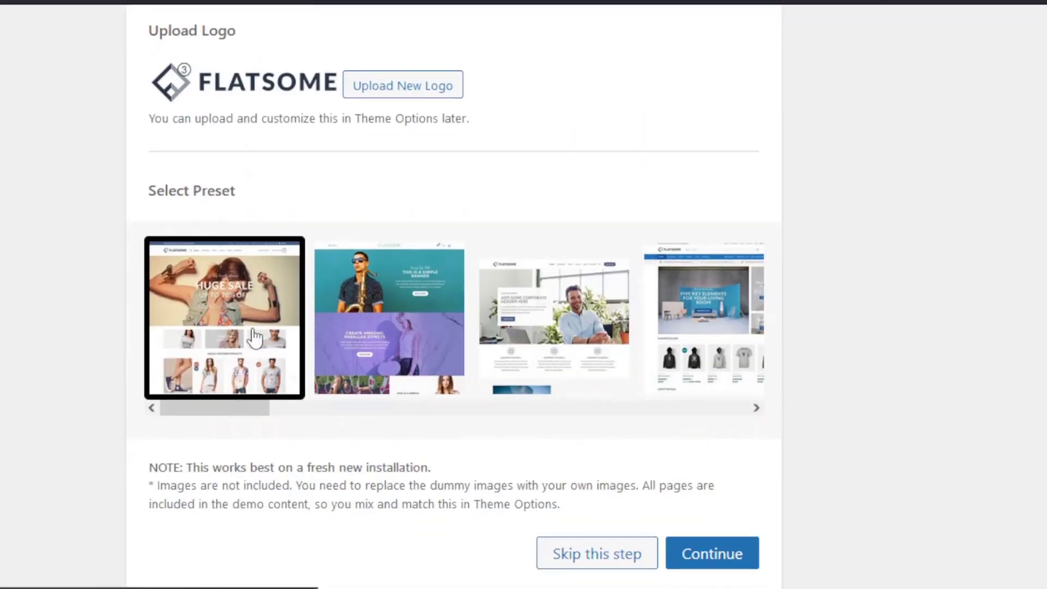
pyautogui.click(756, 408)
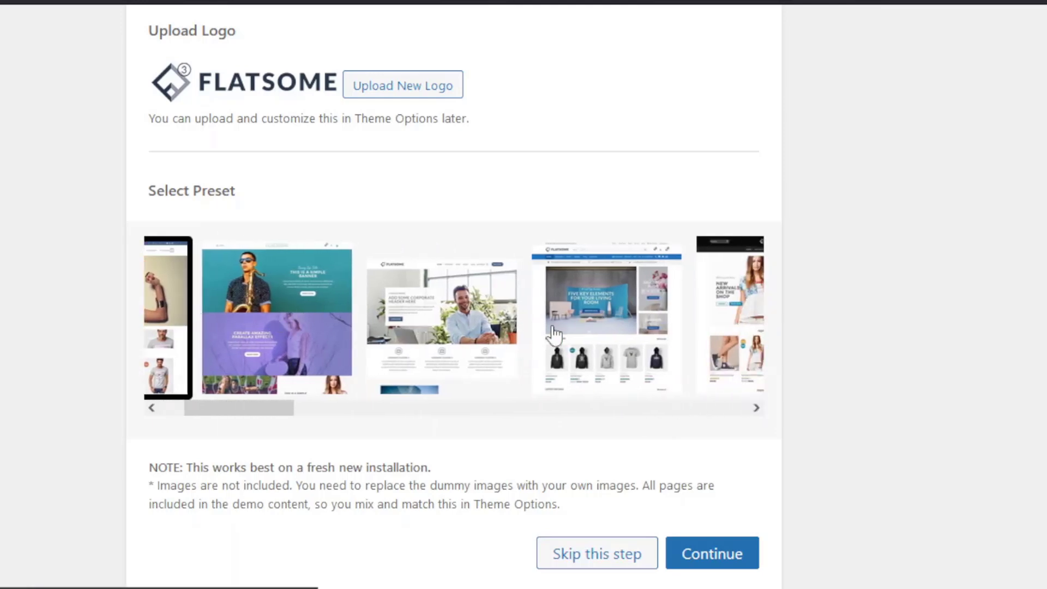
pyautogui.click(756, 412)
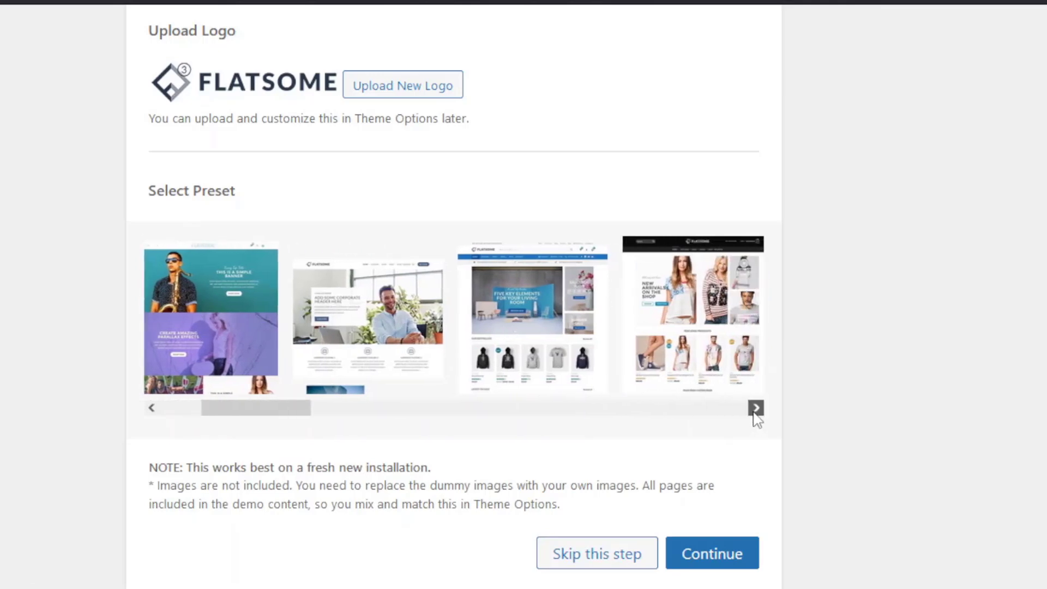
pyautogui.moveTo(755, 413); pyautogui.dragTo(755, 412)
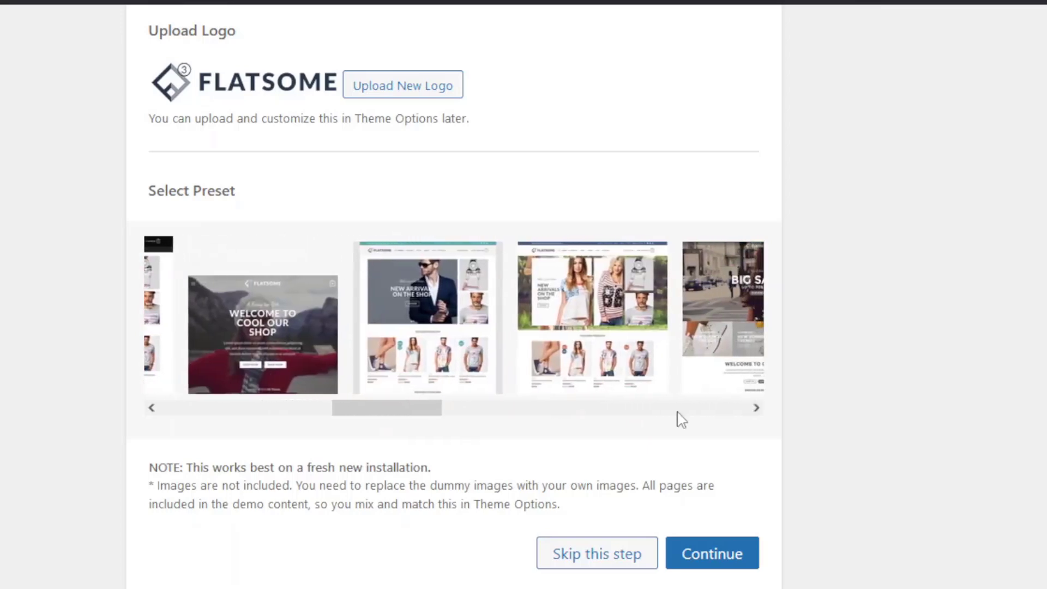
pyautogui.moveTo(417, 410); pyautogui.dragTo(759, 419)
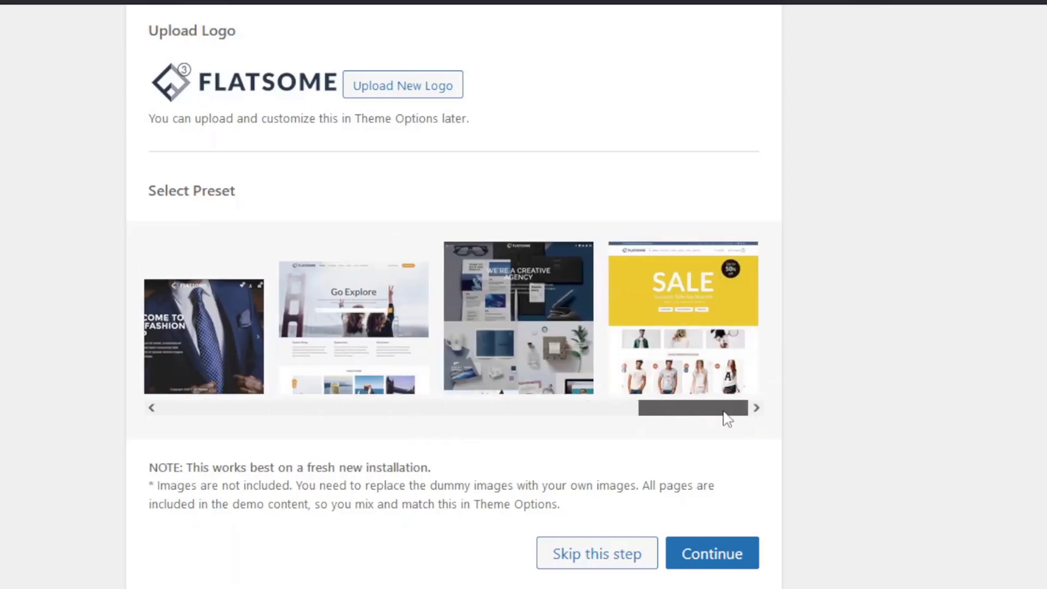
pyautogui.moveTo(699, 410); pyautogui.dragTo(218, 410)
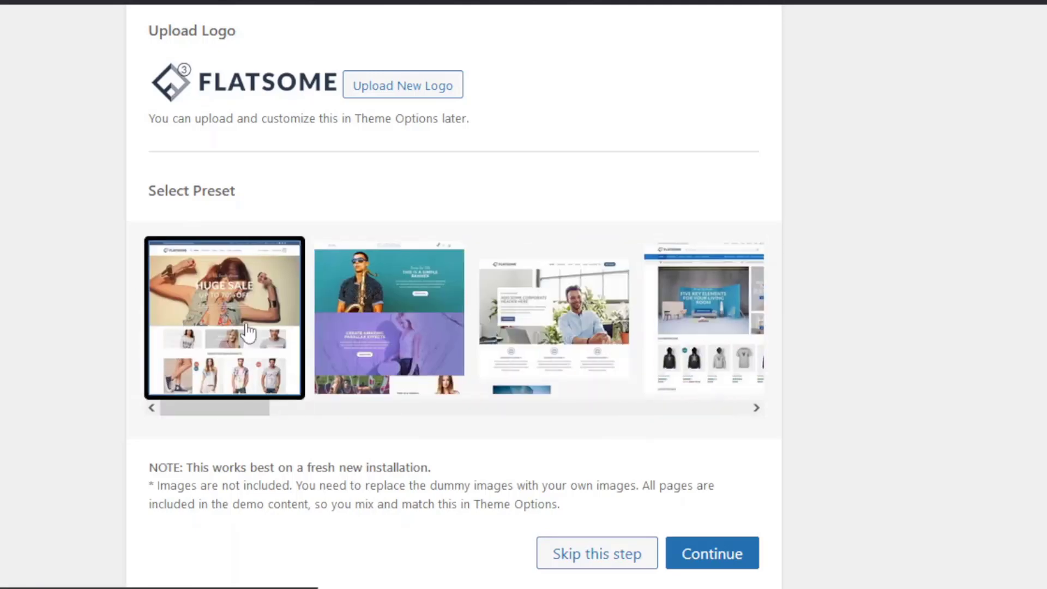
pyautogui.click(725, 565)
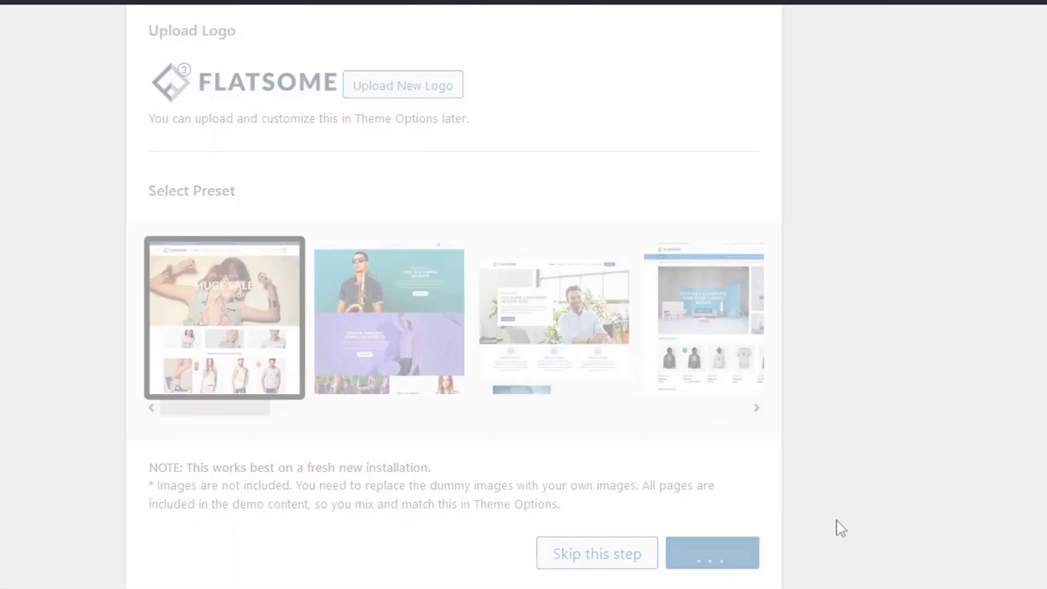
# Review the theme's Help and Support terms and proceed to the wizard's Ready stage
pyautogui.scroll(-3, 583, 398)
pyautogui.scroll(3, 589, 397)
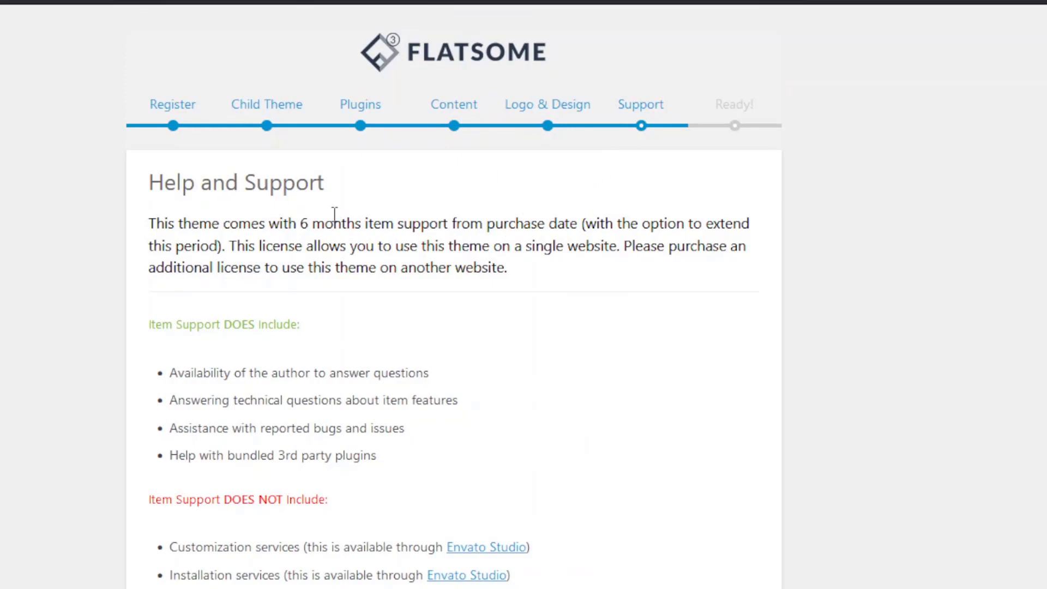
pyautogui.scroll(-3, 337, 262)
pyautogui.click(701, 543)
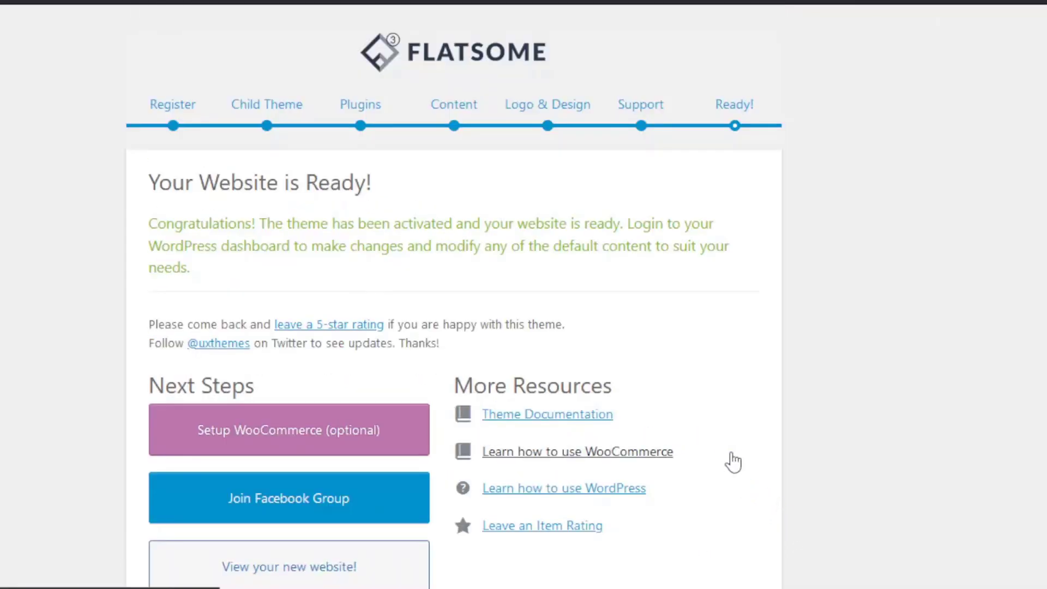
# Open the new website in a separate browser tab from the finished wizard and switch to it
pyautogui.scroll(-1, 544, 378)
pyautogui.click(333, 524)
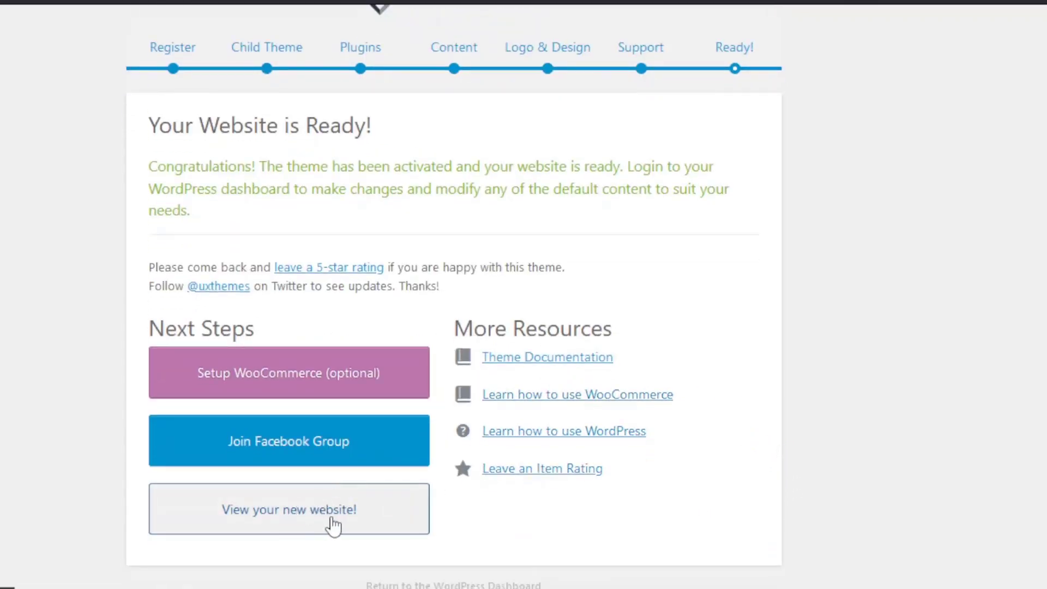
pyautogui.rightClick(297, 517)
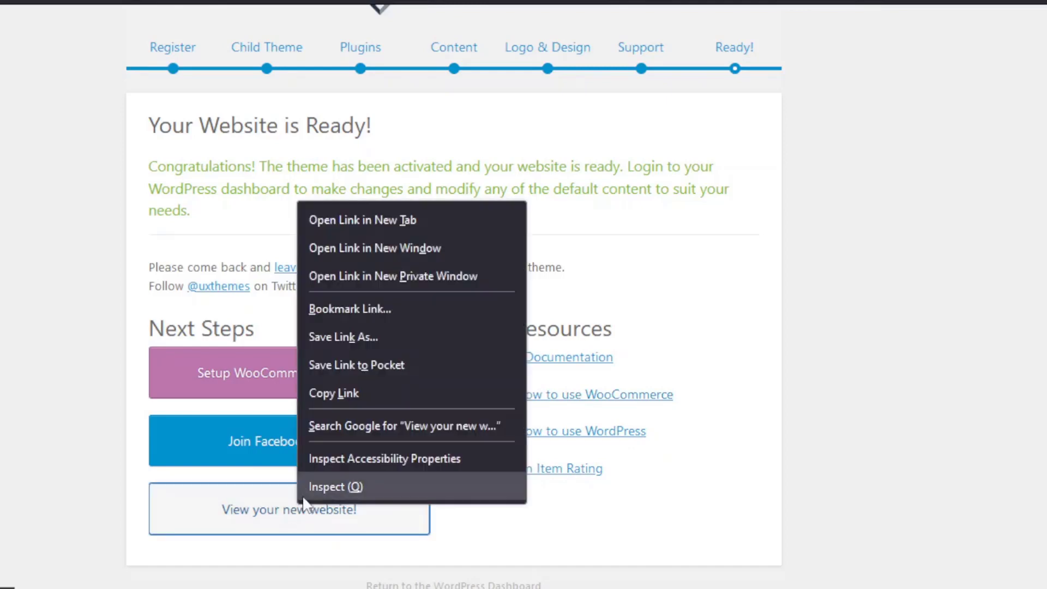
pyautogui.click(347, 221)
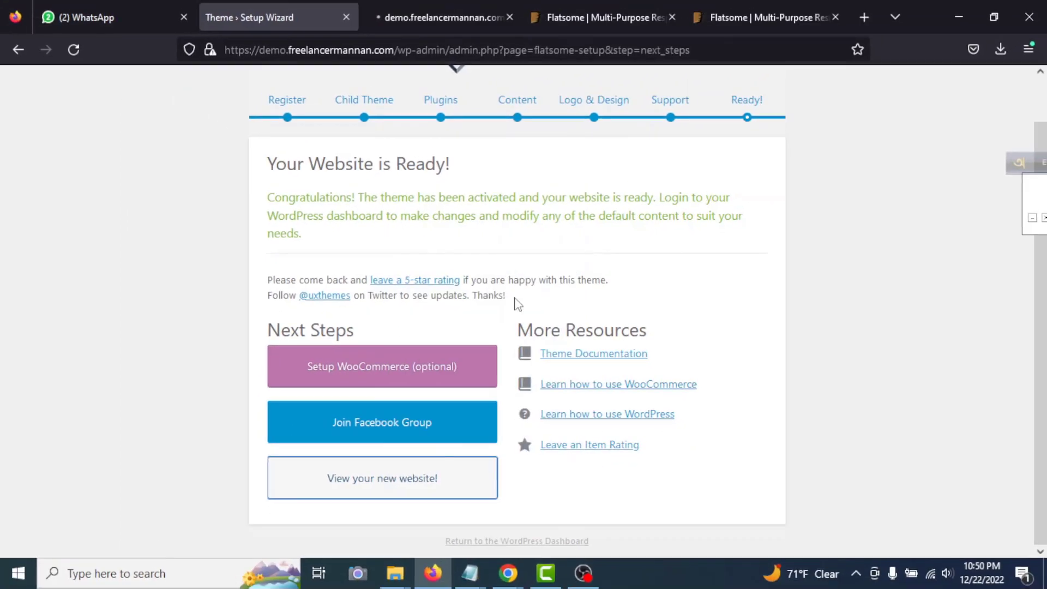
pyautogui.click(415, 17)
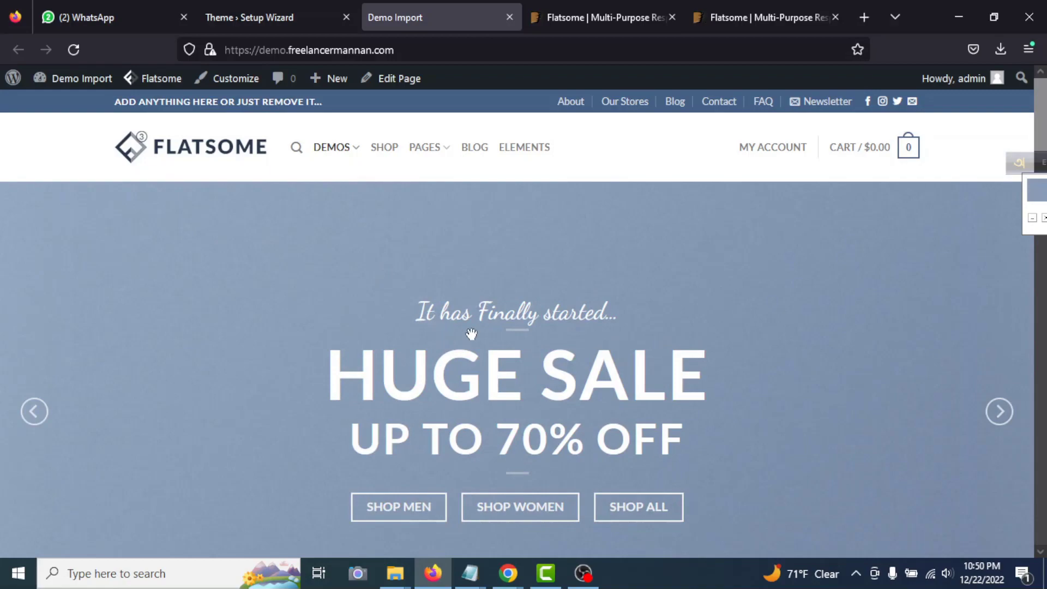
# Examine the imported demo home page from header to footer, including the banner slider's slides and the blog, competition and product sections
pyautogui.scroll(-10, 471, 334)
pyautogui.scroll(-15, 475, 334)
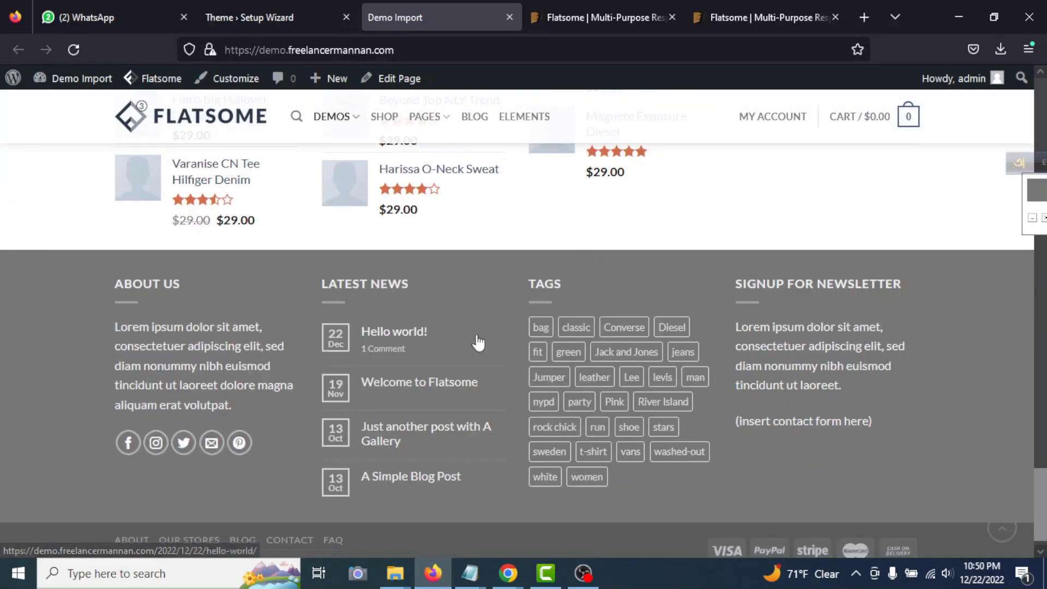
pyautogui.scroll(12, 480, 338)
pyautogui.scroll(10, 505, 347)
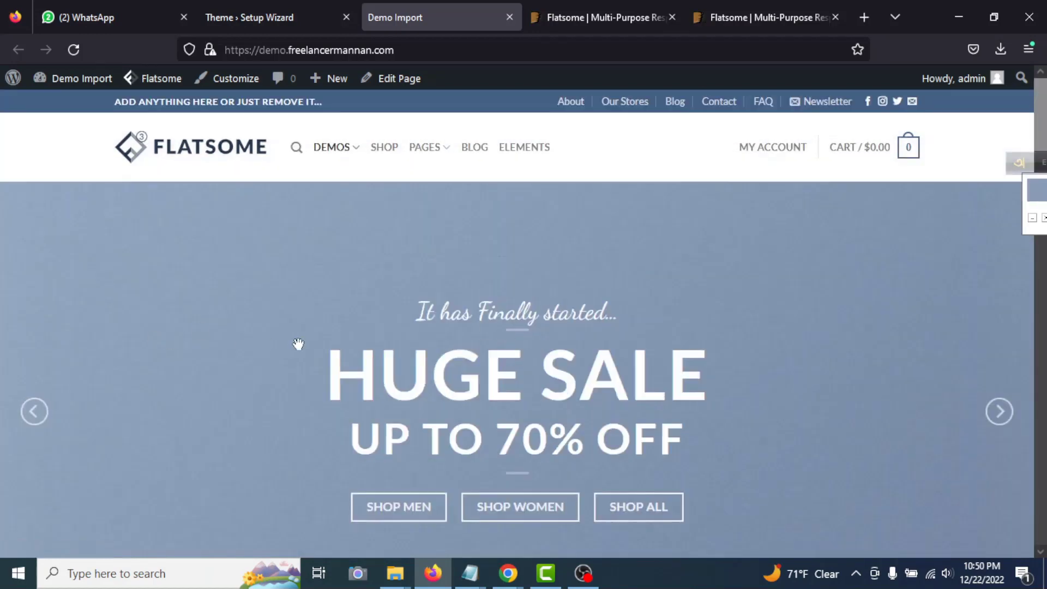
pyautogui.scroll(-3, 409, 336)
pyautogui.click(987, 266)
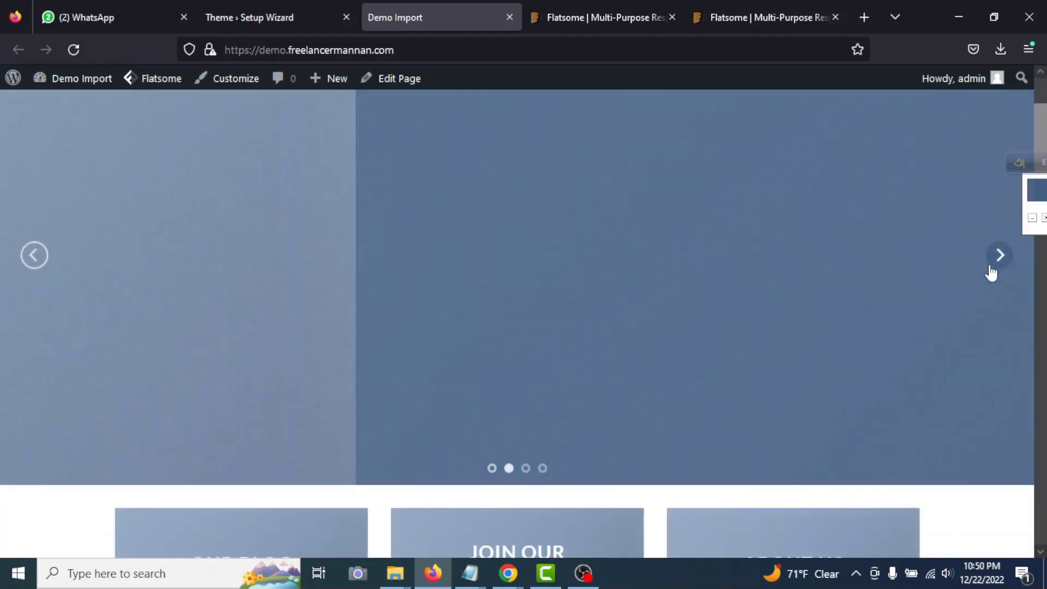
pyautogui.click(993, 269)
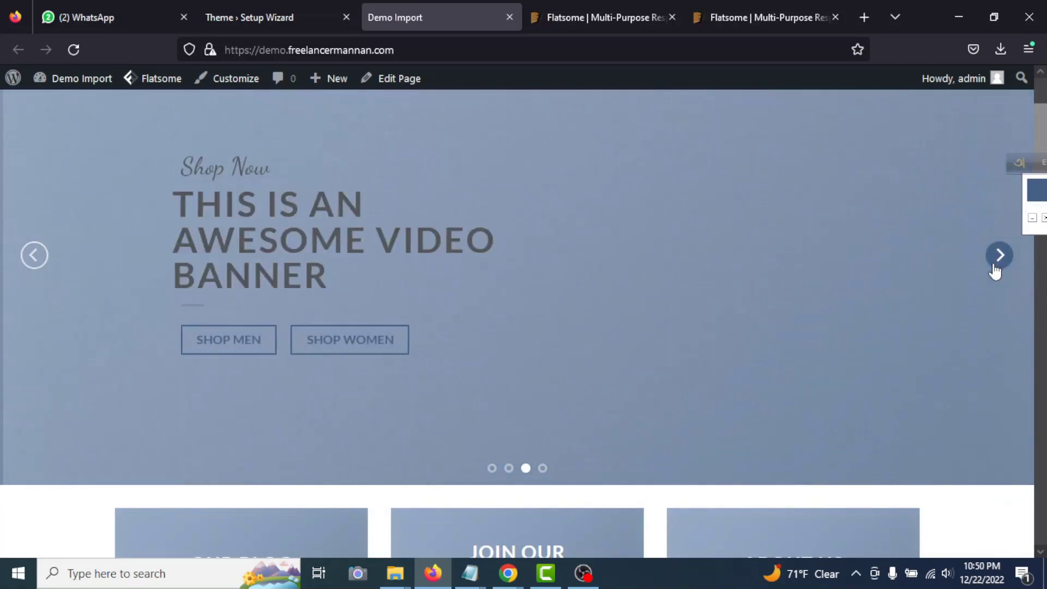
pyautogui.click(993, 271)
pyautogui.scroll(-5, 593, 397)
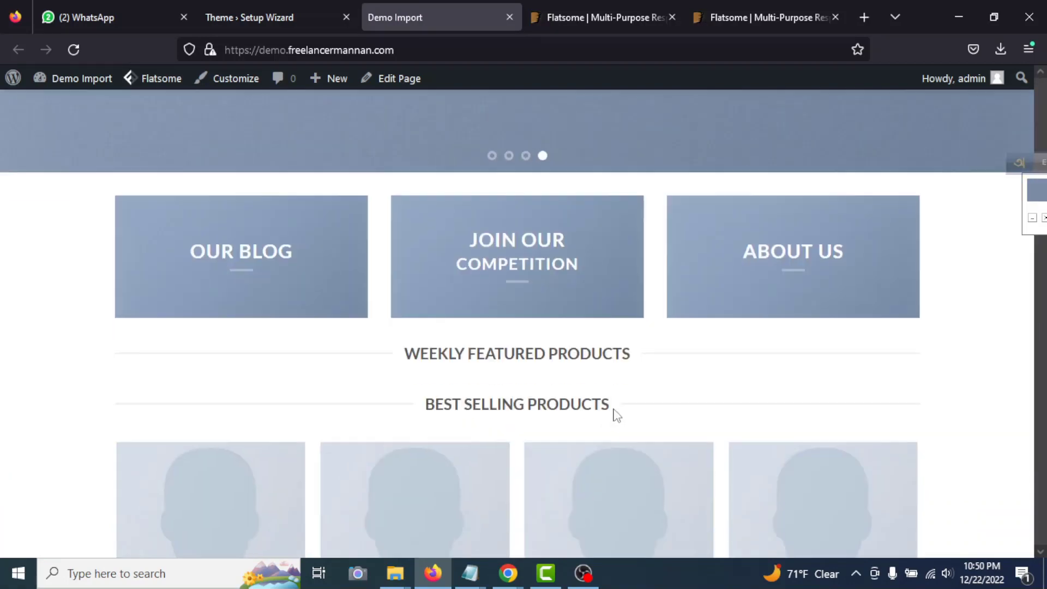
pyautogui.scroll(5, 617, 405)
pyautogui.scroll(2, 609, 395)
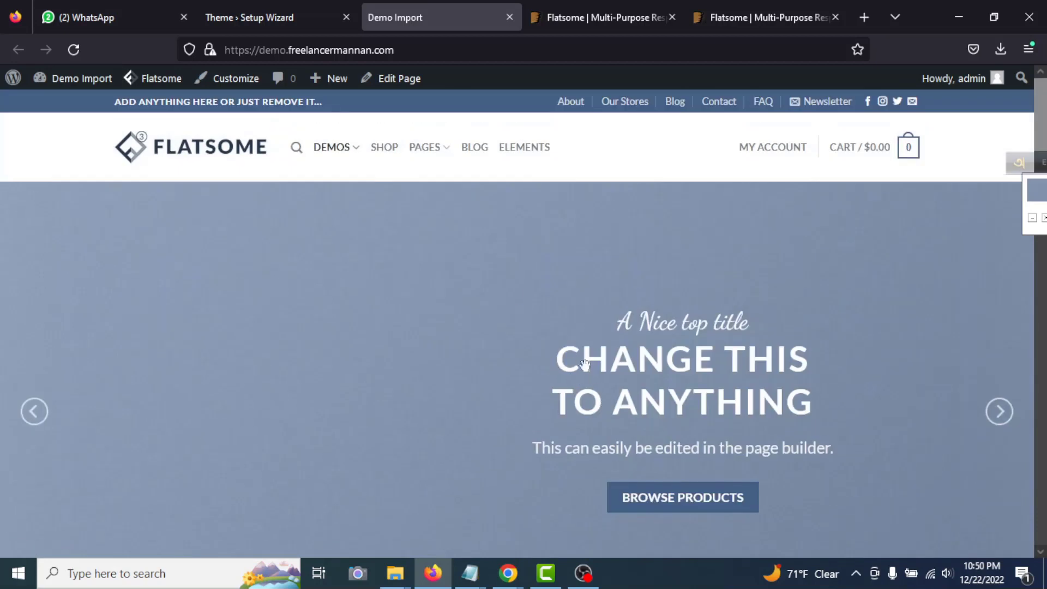